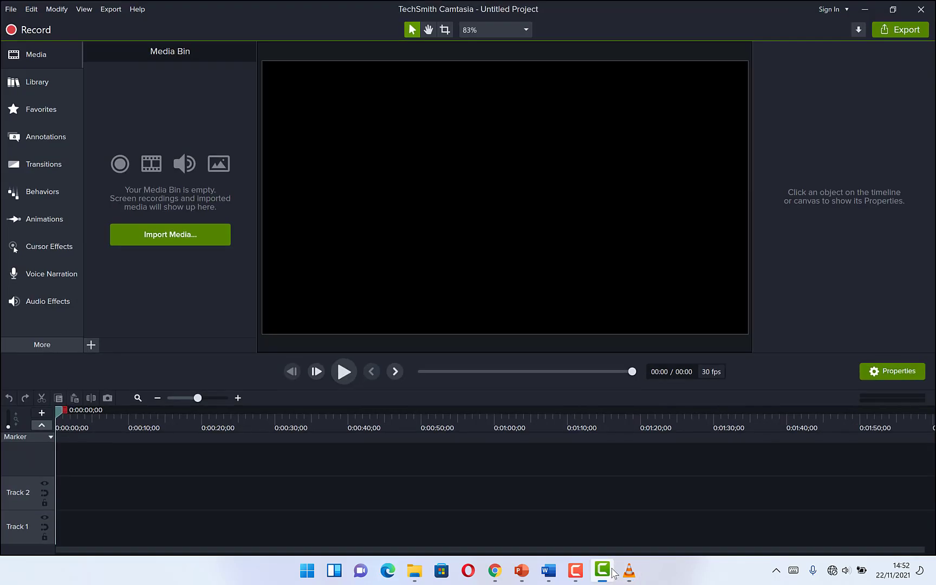
Import the video file Untitled Project from its Explorer folder into the Media Bin.
left_click(601, 570)
left_click(414, 570)
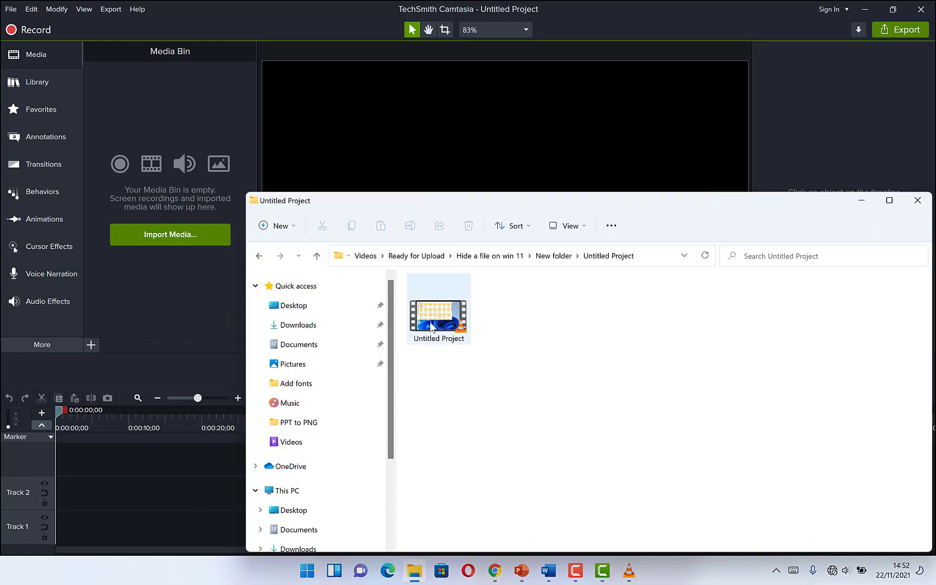
left_click_drag(431, 327, 164, 176)
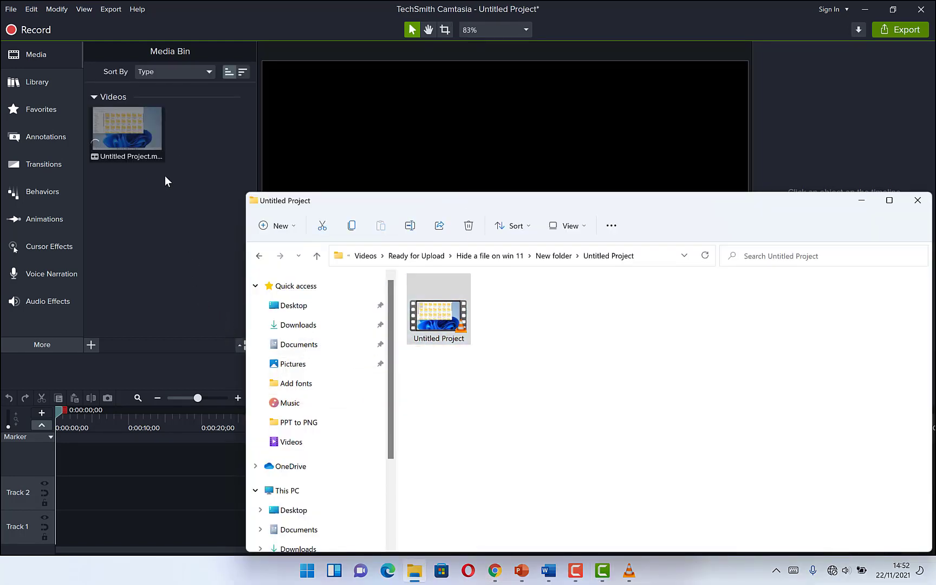
left_click(222, 247)
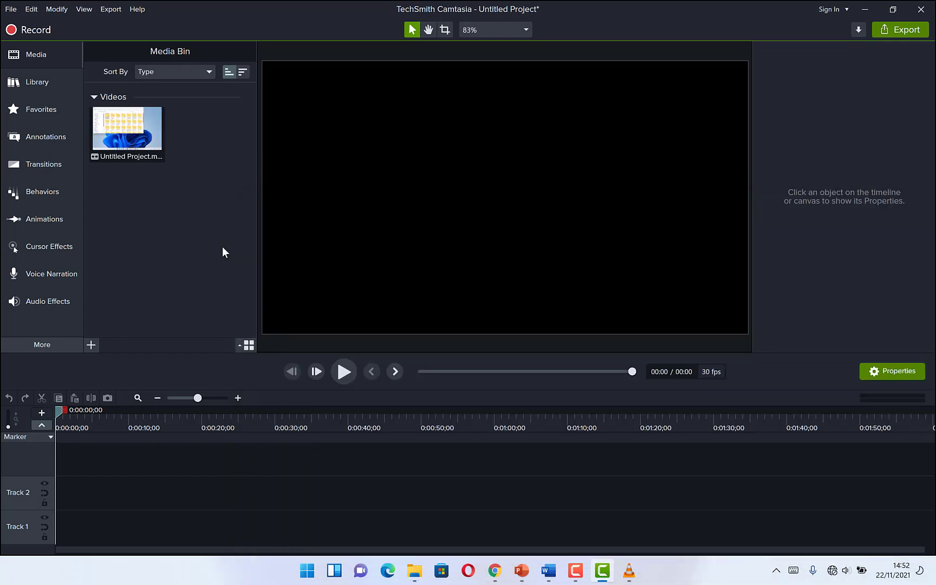
Add the imported Untitled Project video to Track 2 of the timeline.
left_click(131, 139)
left_click_drag(132, 140, 49, 501)
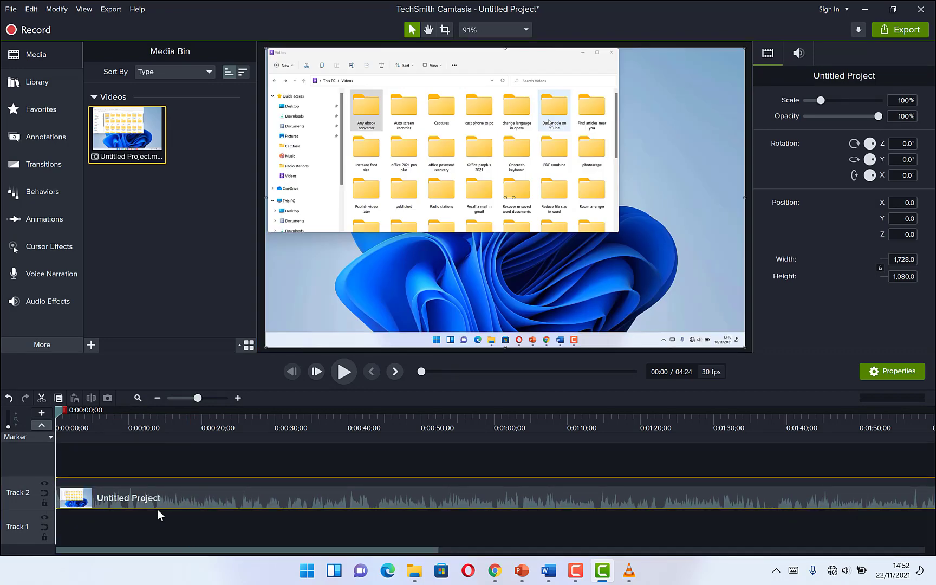
Add a Pixelate annotation from Blur & Highlight to a new track at about 0:00:05;23.
left_click_drag(60, 412, 100, 453)
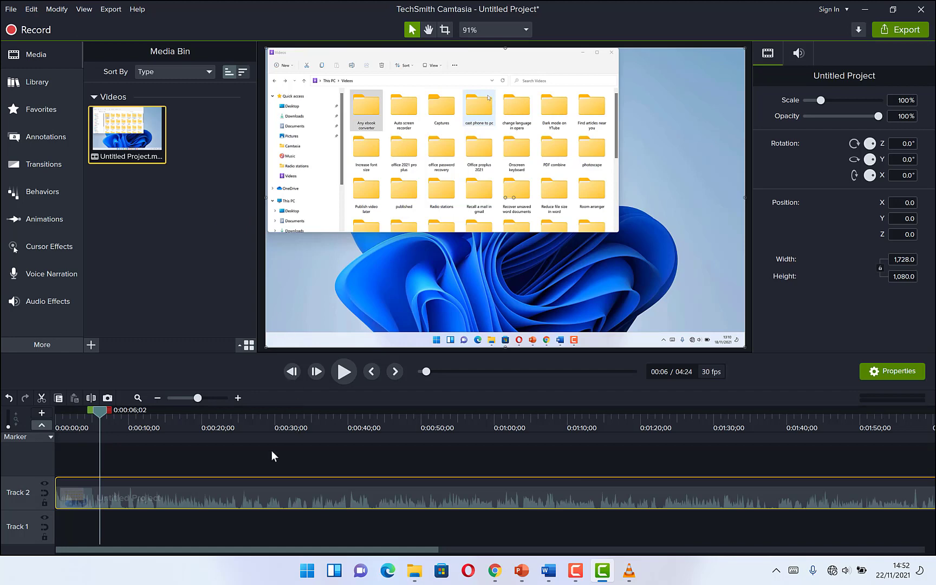
left_click_drag(99, 416, 97, 416)
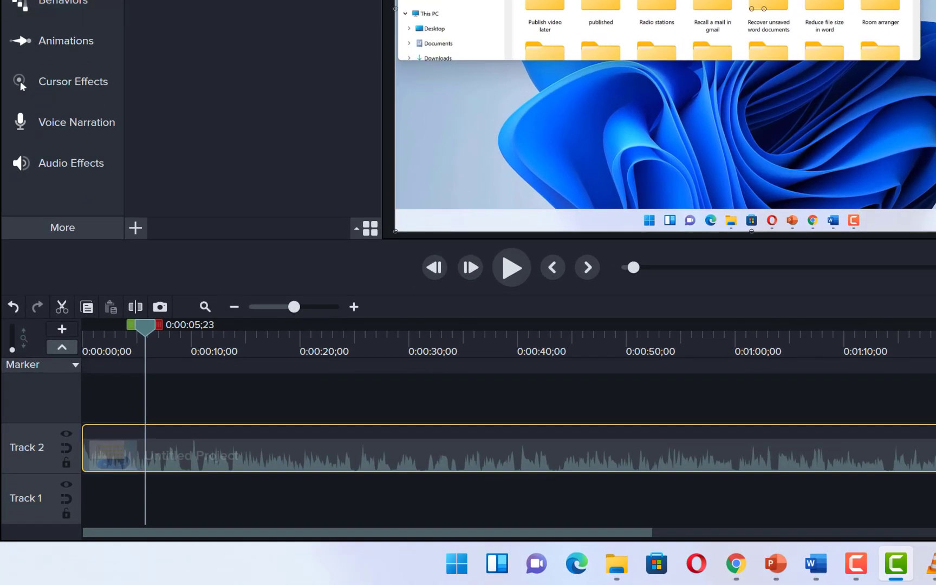
left_click(51, 140)
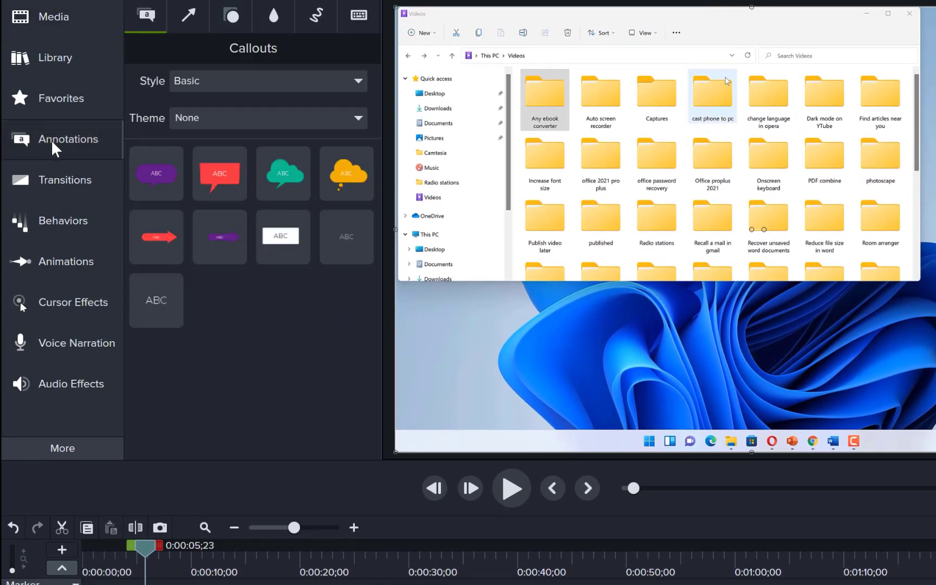
left_click(273, 21)
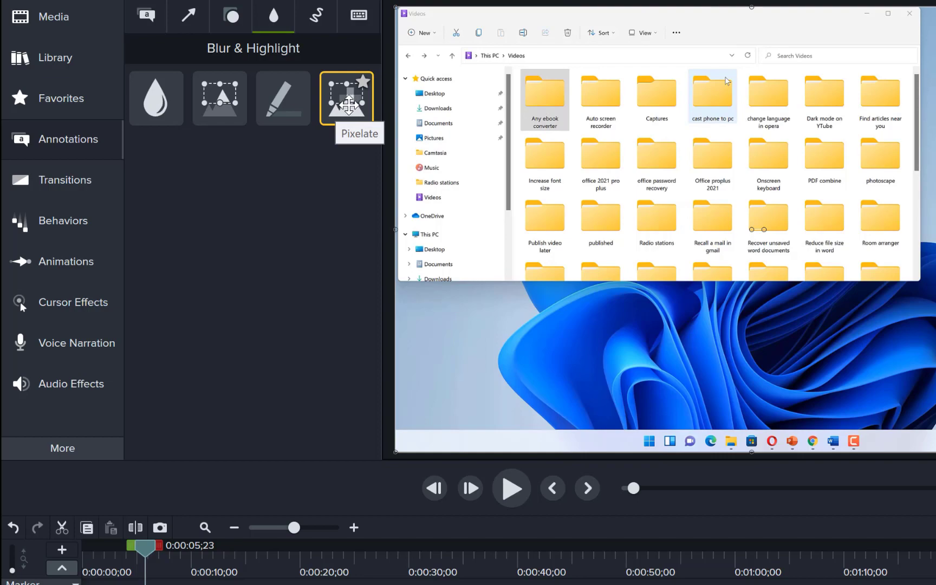
left_click_drag(347, 103, 110, 584)
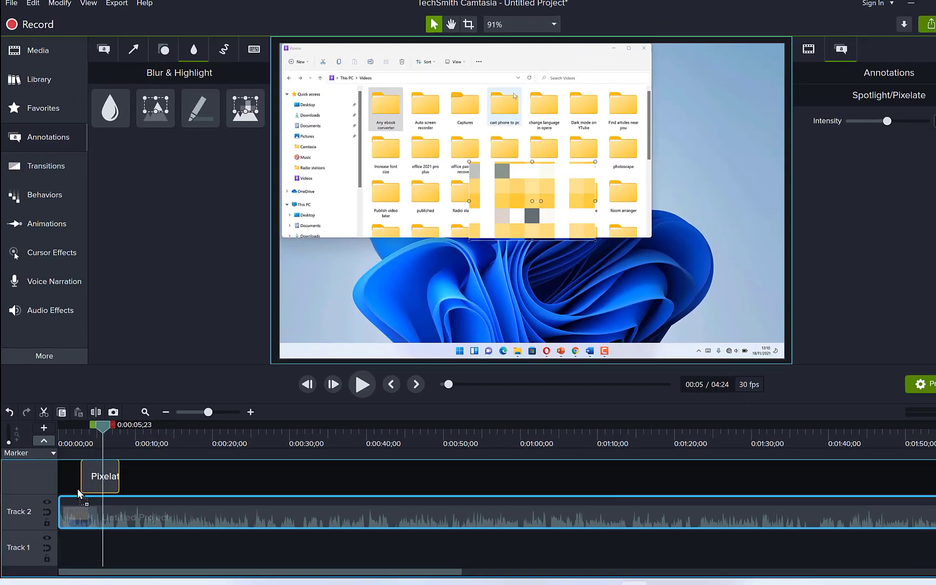
left_click_drag(79, 494, 69, 473)
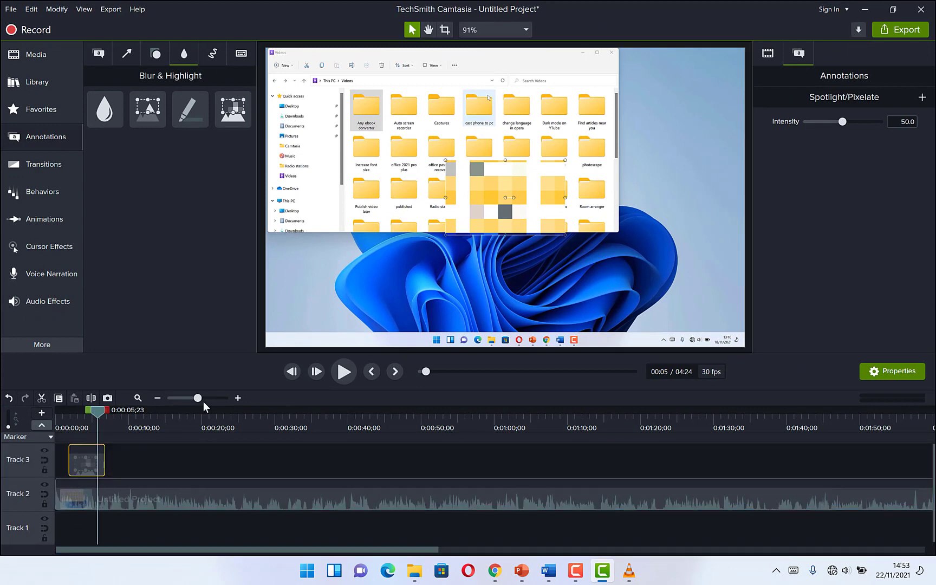
Move and resize the pixelate area to cover the folder grid in the right part of the Explorer window.
left_click_drag(519, 190, 532, 121)
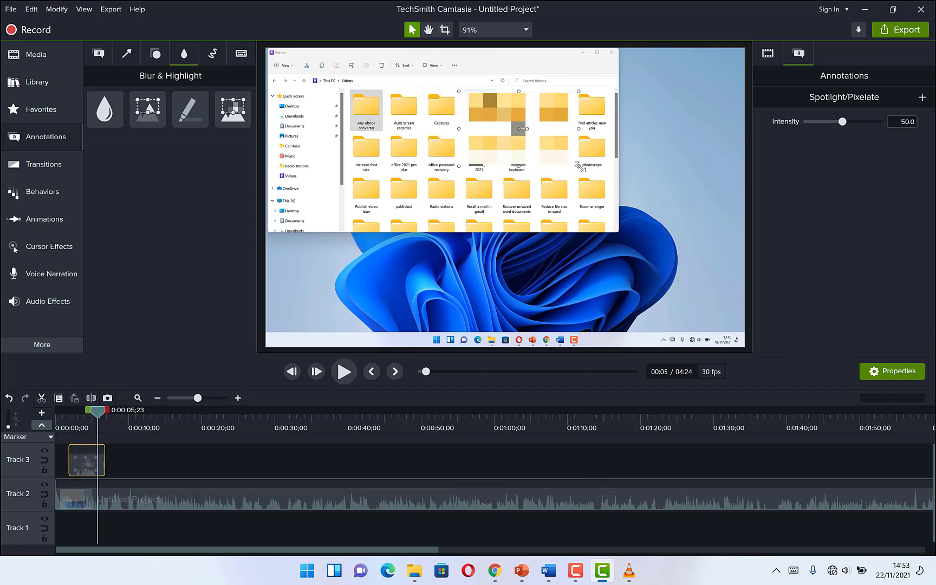
left_click_drag(579, 166, 608, 198)
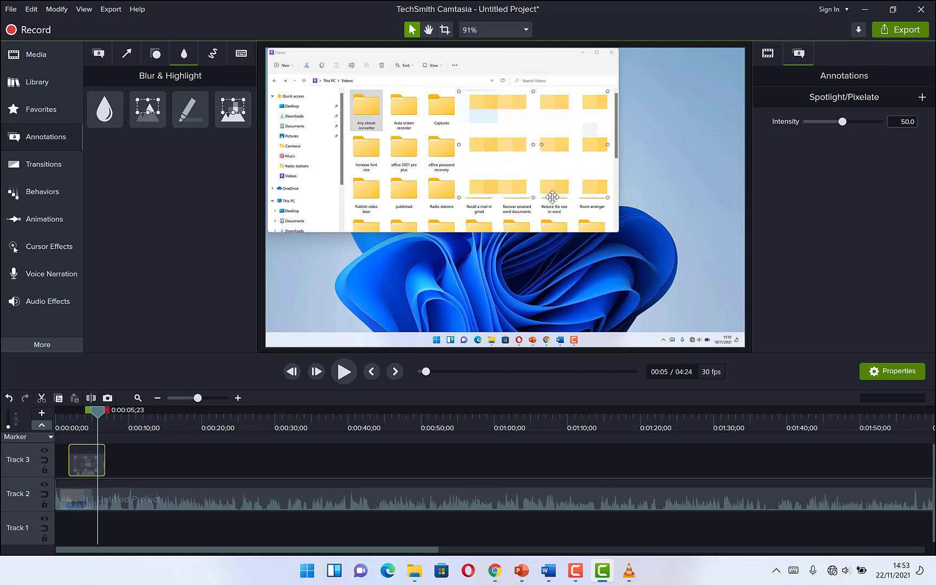
left_click_drag(534, 198, 536, 231)
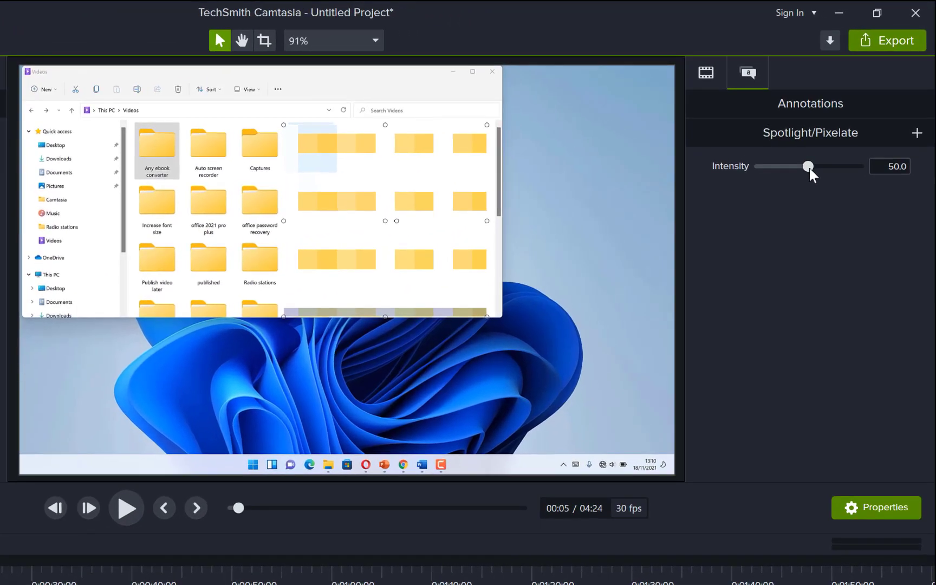
Lower the pixelate intensity to 10.2.
left_click_drag(843, 123, 841, 123)
left_click_drag(807, 168, 770, 177)
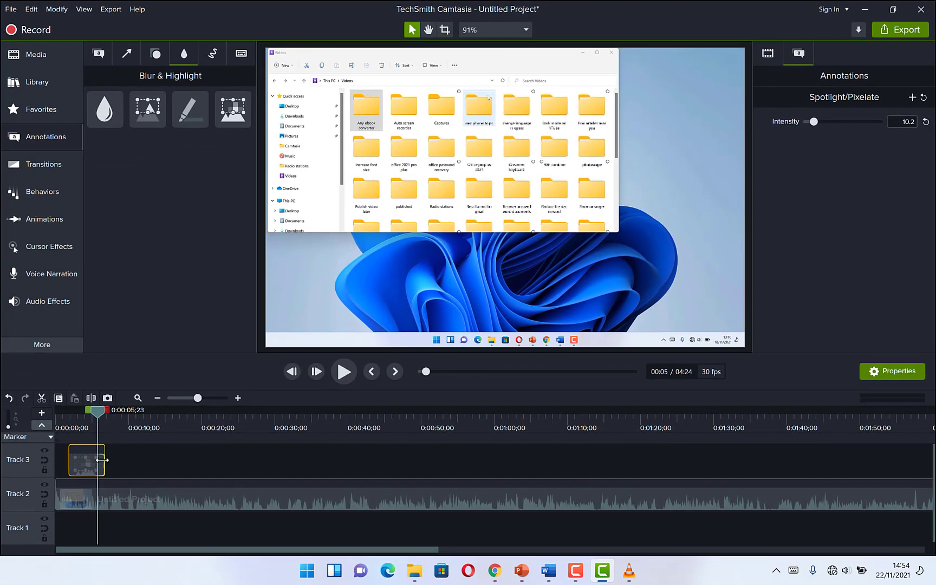
Extend the Pixelate clip to about 0:01:28 and split it at 0:00:28;05.
left_click_drag(96, 450, 705, 449)
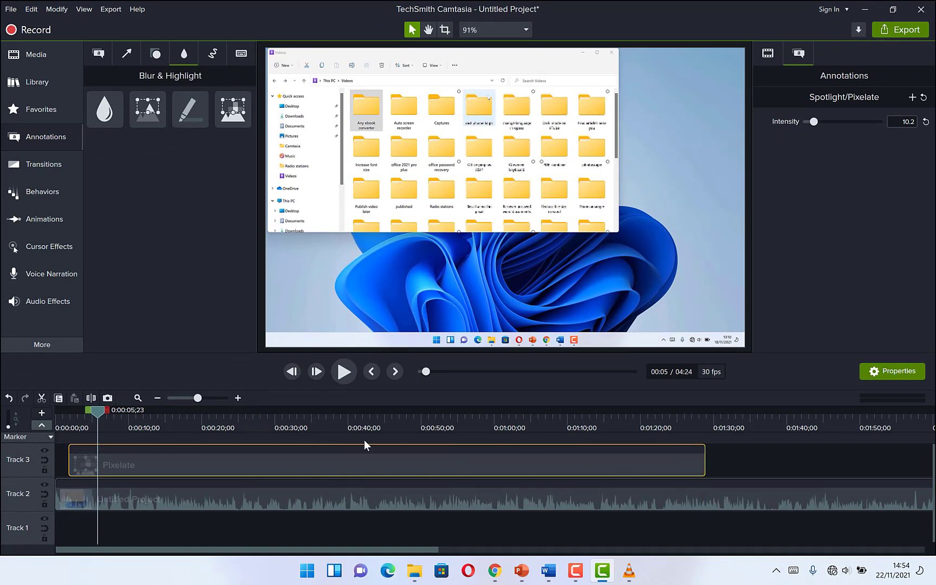
left_click_drag(98, 415, 264, 420)
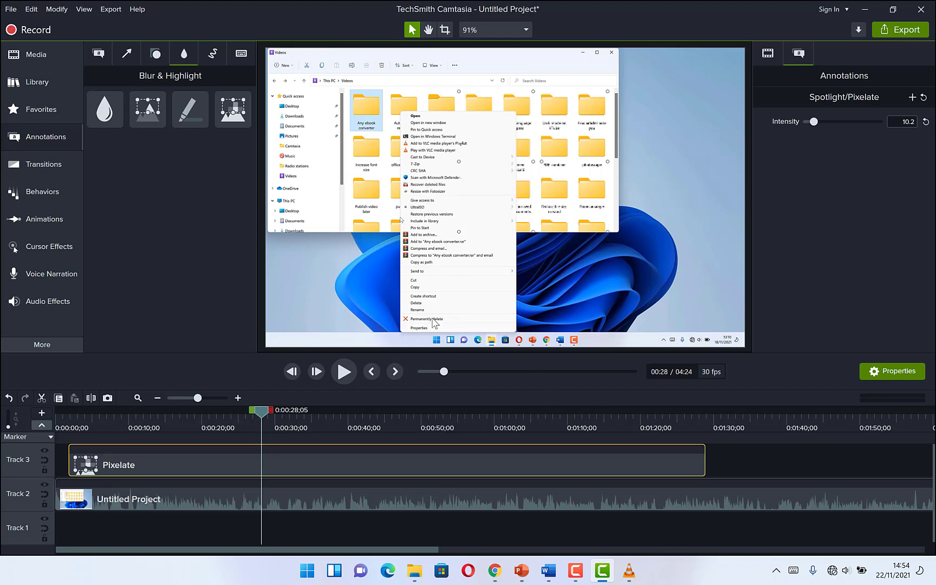
key("s")
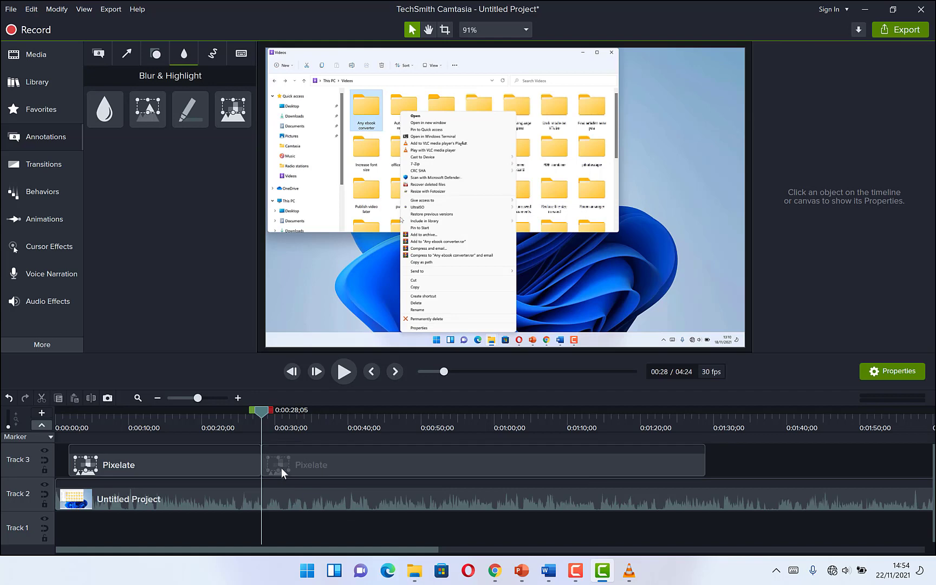
Reposition the second Pixelate segment's area over the folders beside the open context menu.
left_click(281, 468)
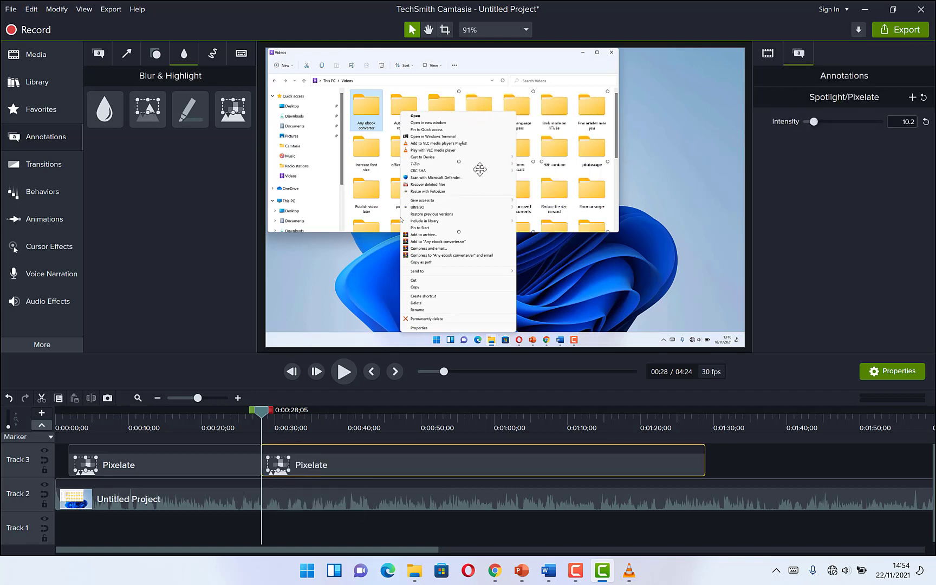
left_click_drag(459, 161, 502, 175)
left_click_drag(262, 416, 277, 418)
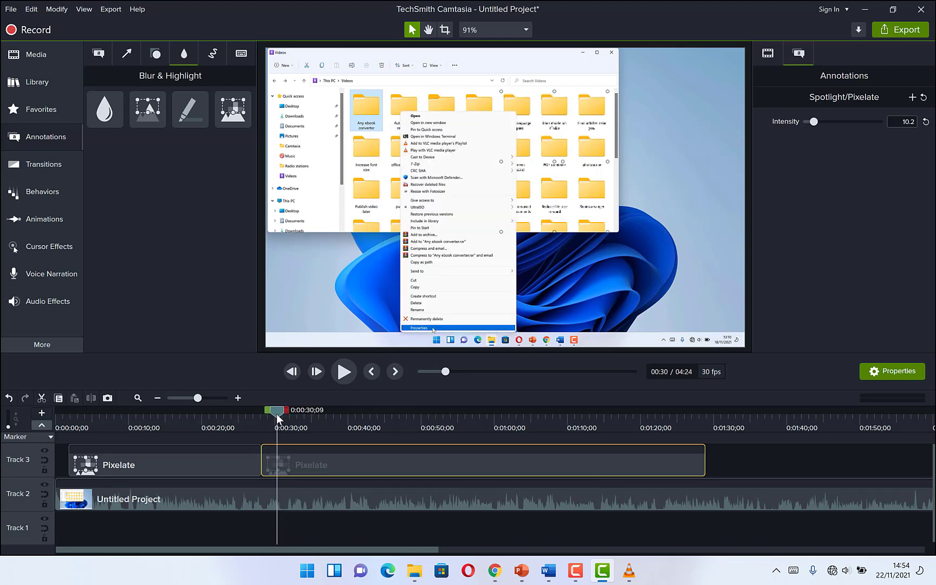
left_click_drag(308, 467, 309, 468)
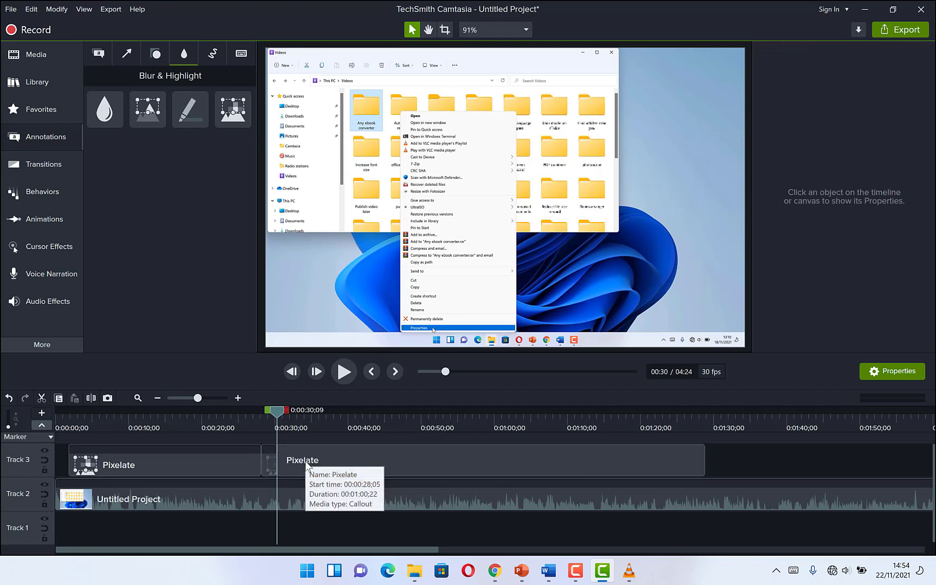
left_click(534, 171)
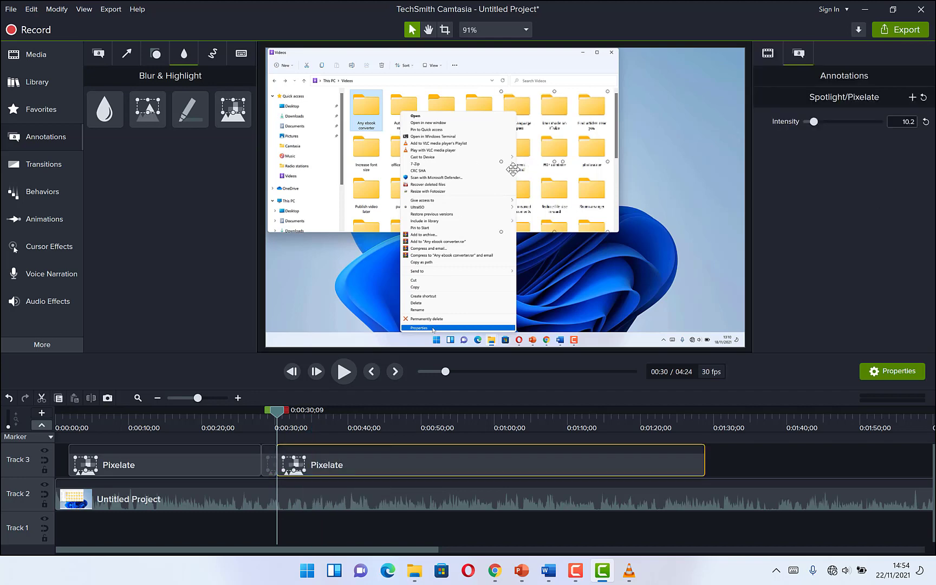
left_click_drag(500, 162, 468, 162)
mouse_move(277, 420)
left_mouse_down()
mouse_move(334, 426)
mouse_move(277, 406)
left_mouse_up()
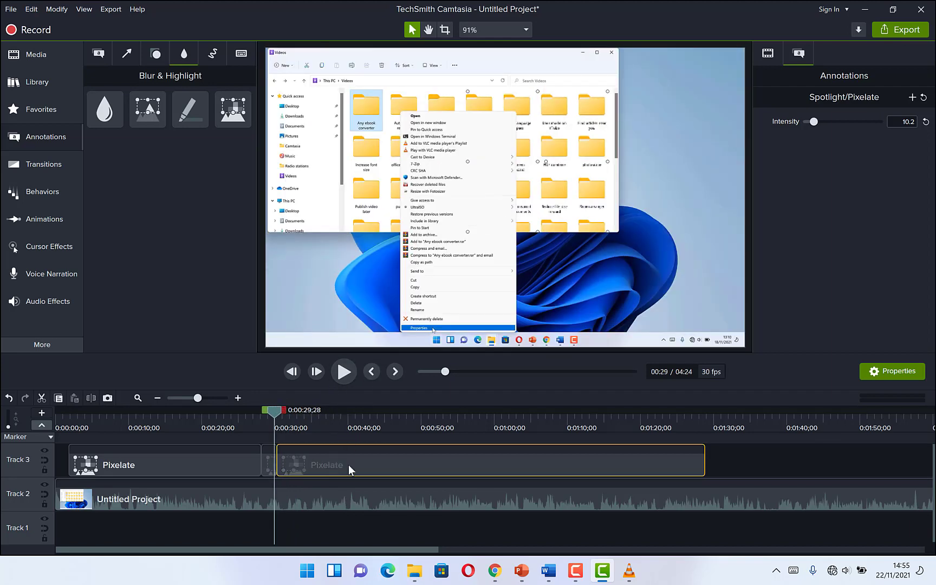
left_click_drag(273, 414, 282, 416)
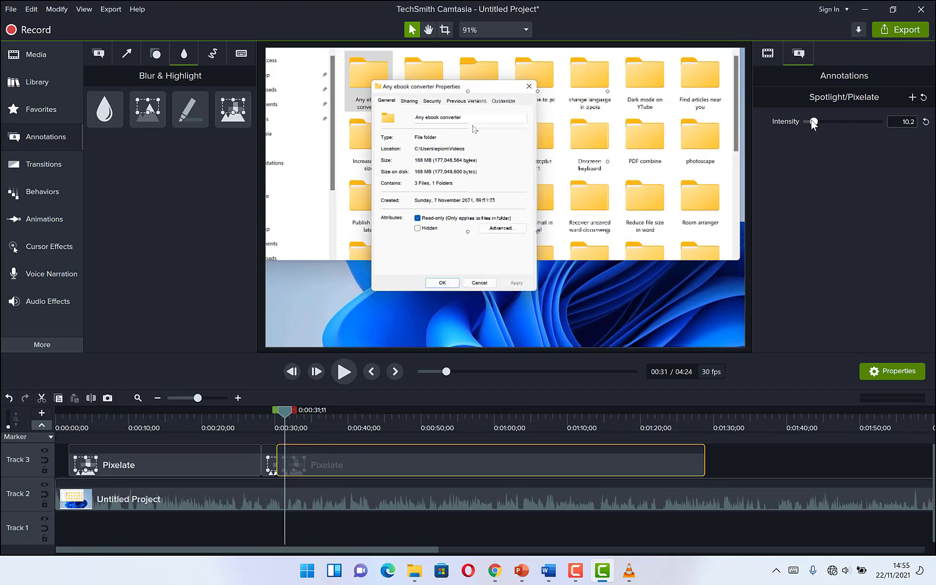
Raise the second segment's pixelate intensity to 17.8 and widen its area to the right.
left_click_drag(813, 123, 818, 124)
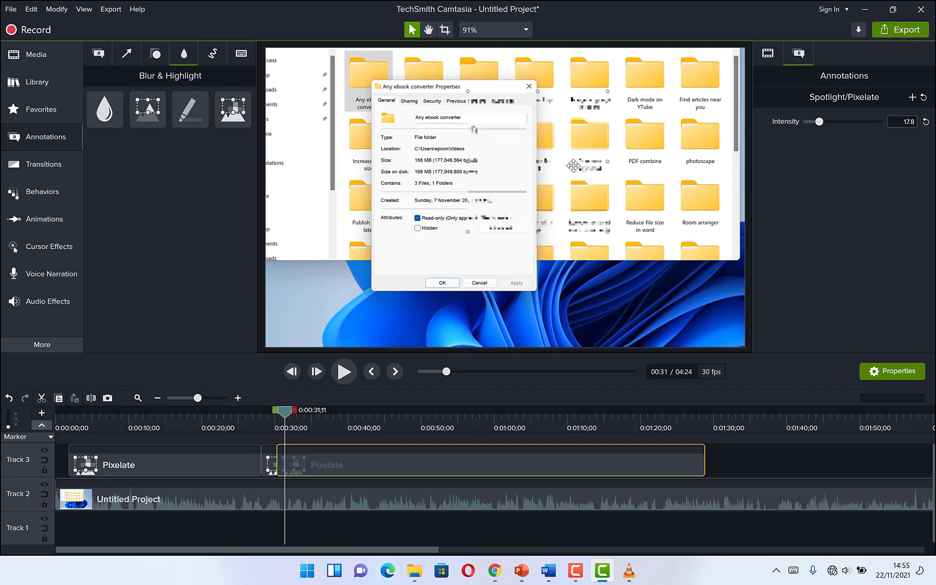
left_click_drag(606, 161, 720, 163)
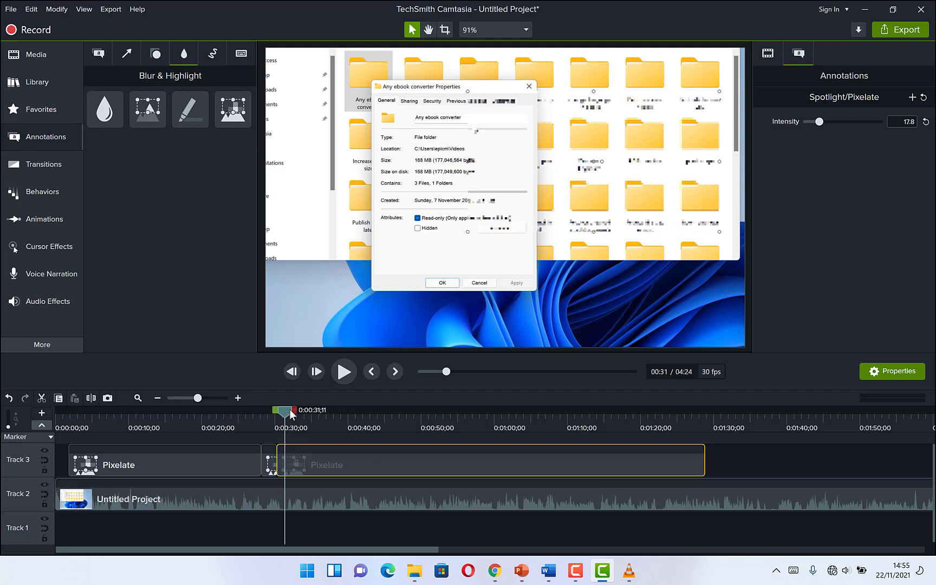
Resize the pixelate area so it covers only the folders to the right of the Properties dialog.
mouse_move(291, 415)
left_mouse_down()
mouse_move(284, 415)
mouse_move(375, 432)
mouse_move(307, 407)
left_mouse_up()
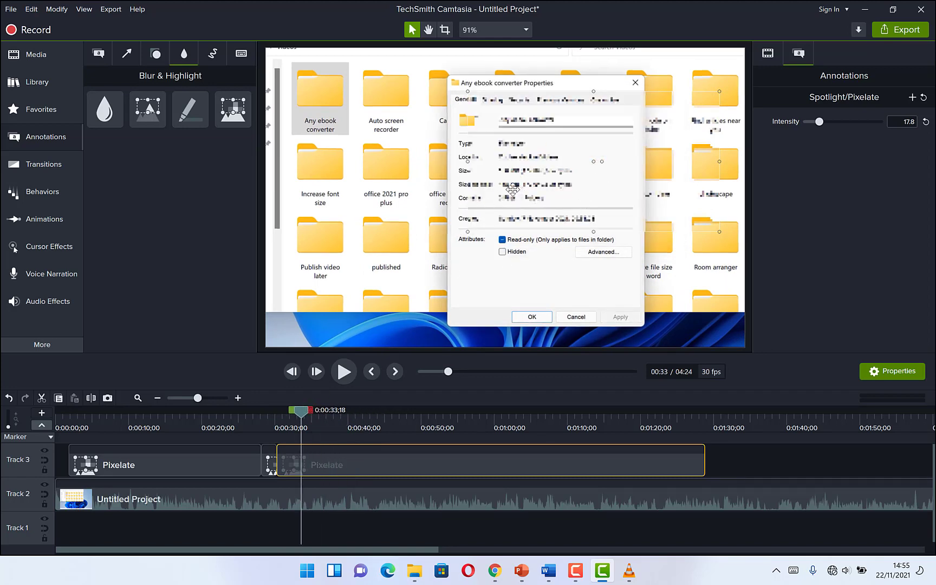
left_click_drag(468, 165, 607, 173)
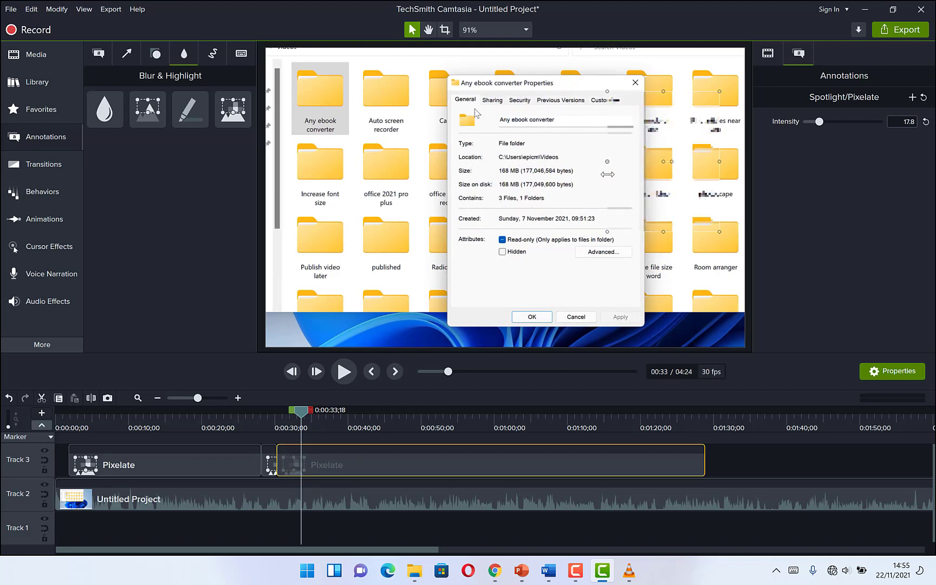
left_click_drag(663, 169, 675, 167)
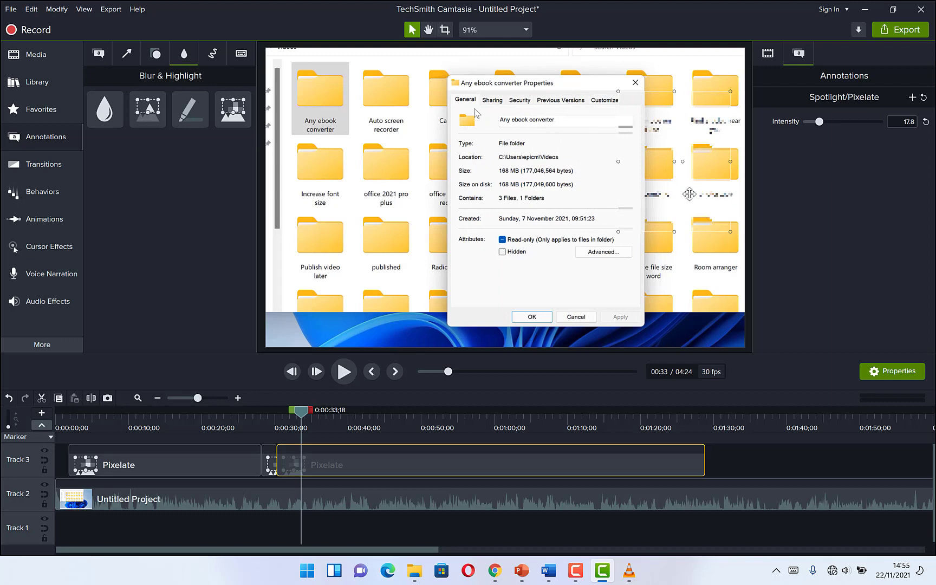
left_click_drag(674, 232, 675, 294)
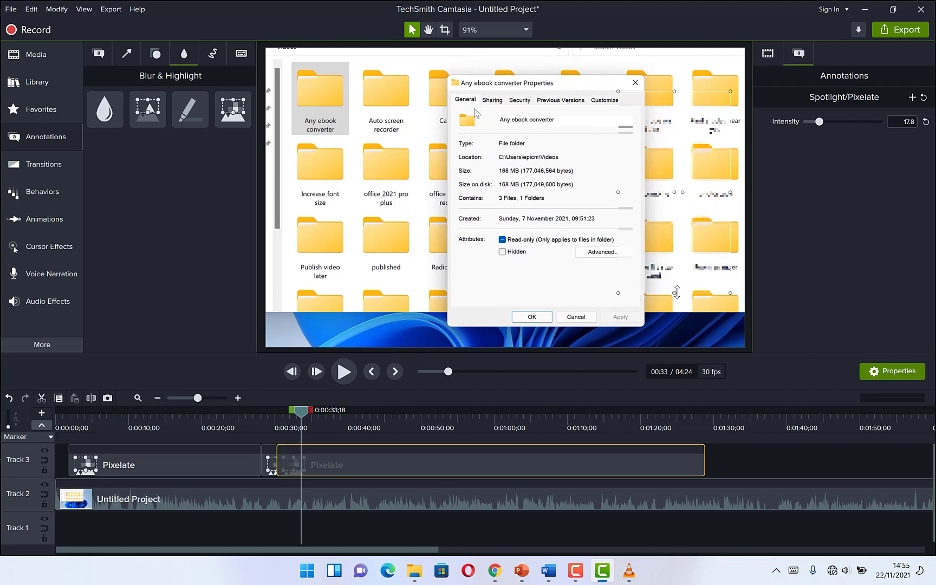
left_click_drag(704, 229, 716, 234)
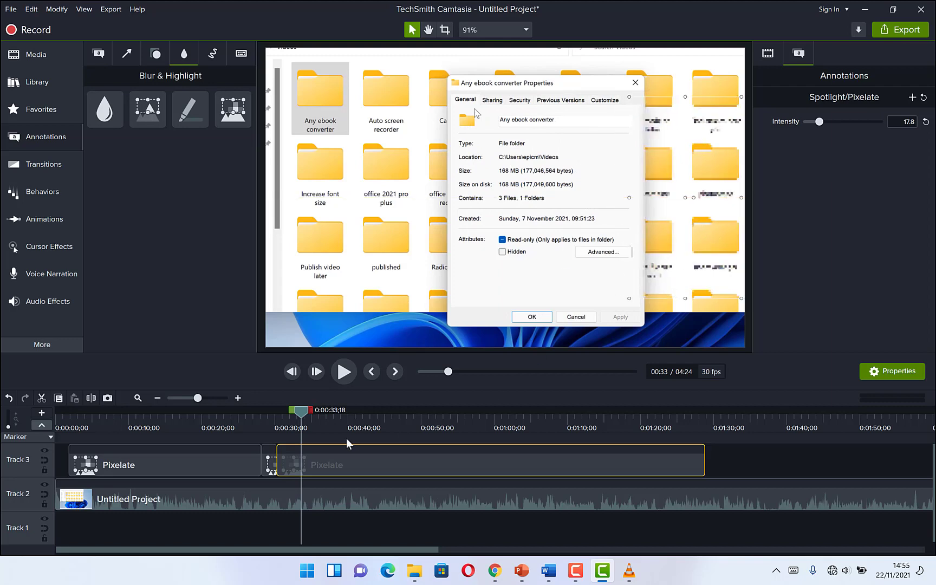
Add a Blur annotation at about 0:01:31;09 and fit it over the folders in the Explorer's second row.
left_click_drag(307, 411, 328, 419)
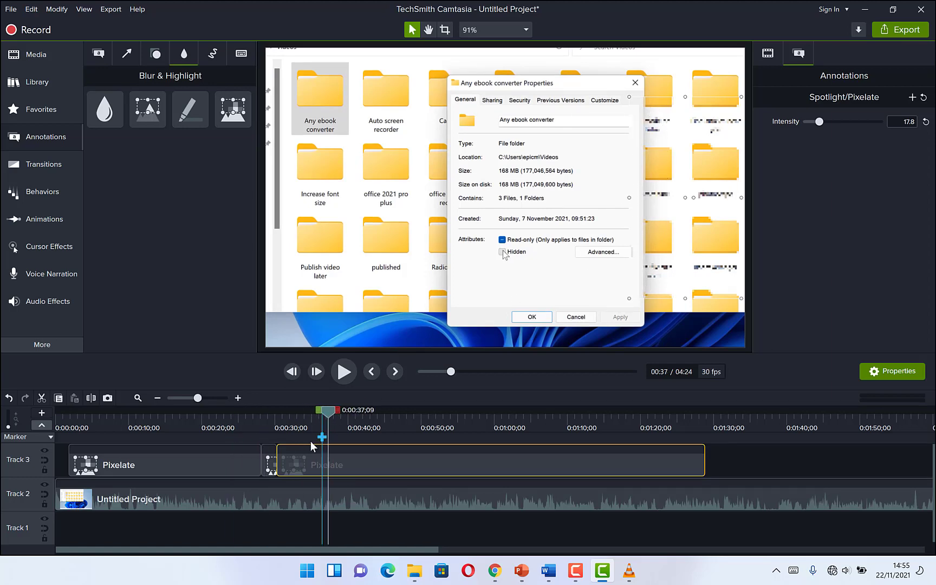
mouse_move(333, 415)
left_mouse_down()
mouse_move(156, 433)
mouse_move(320, 429)
left_mouse_up()
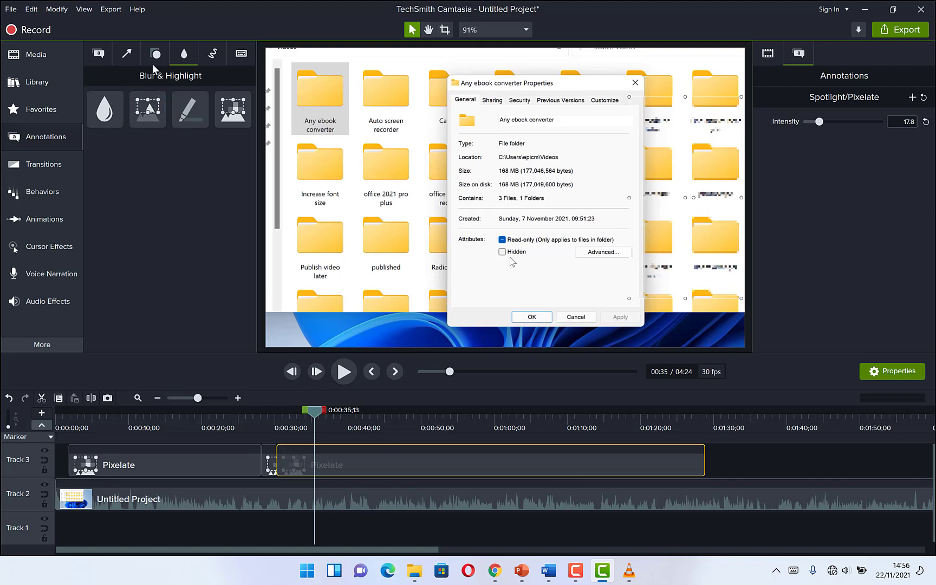
left_click_drag(727, 417, 723, 417)
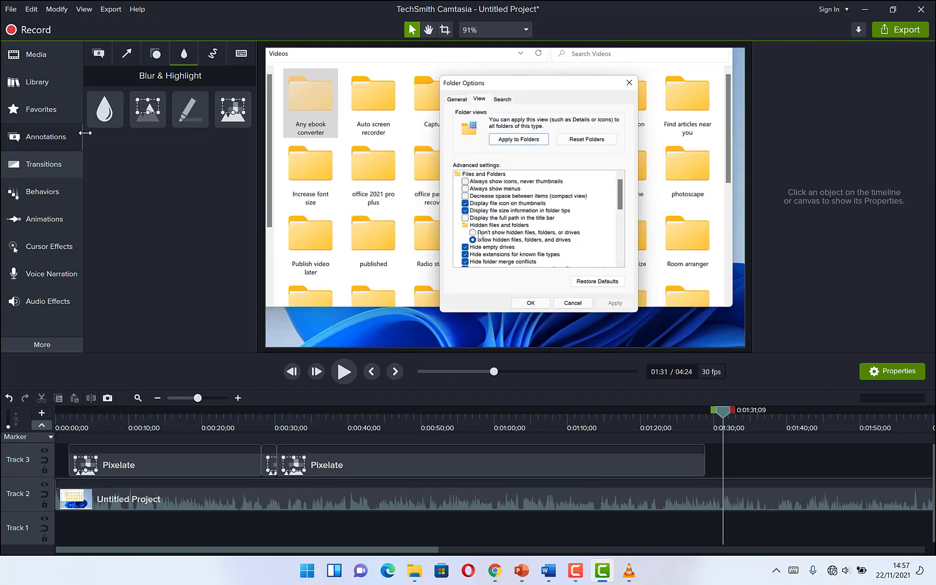
left_click_drag(103, 115, 247, 217)
left_click_drag(582, 375, 328, 187)
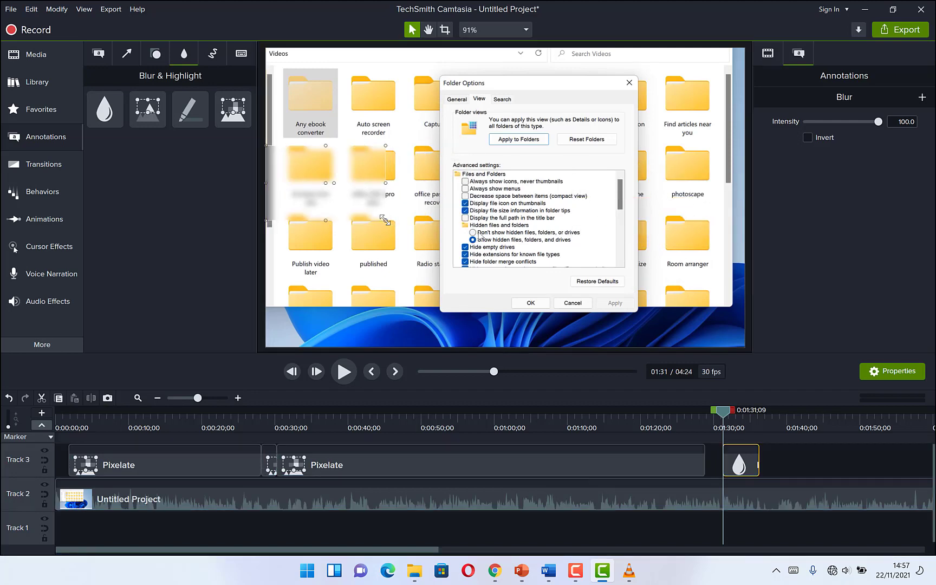
left_click_drag(386, 221, 365, 223)
left_click_drag(305, 172, 334, 177)
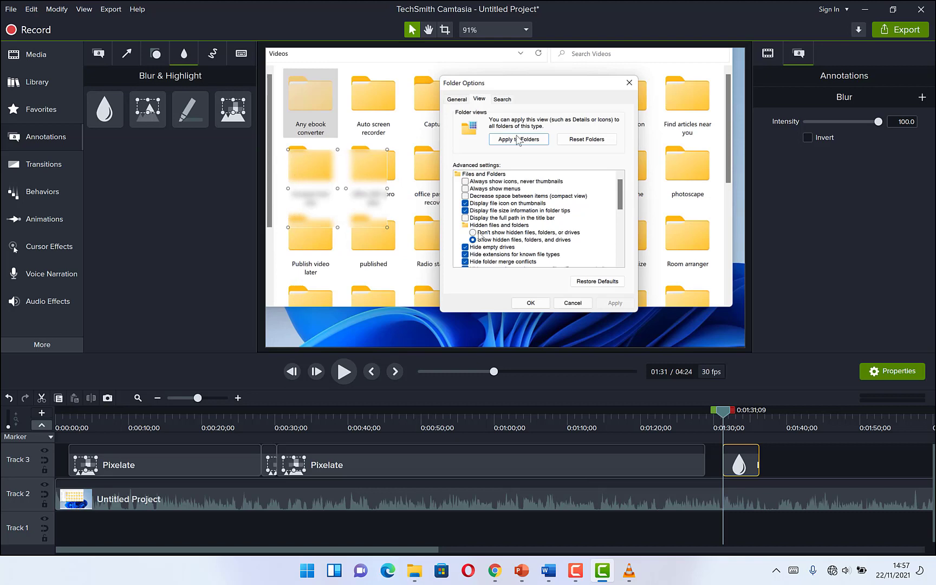
Lower the blur annotation's intensity to 63.1.
left_click_drag(879, 123, 844, 139)
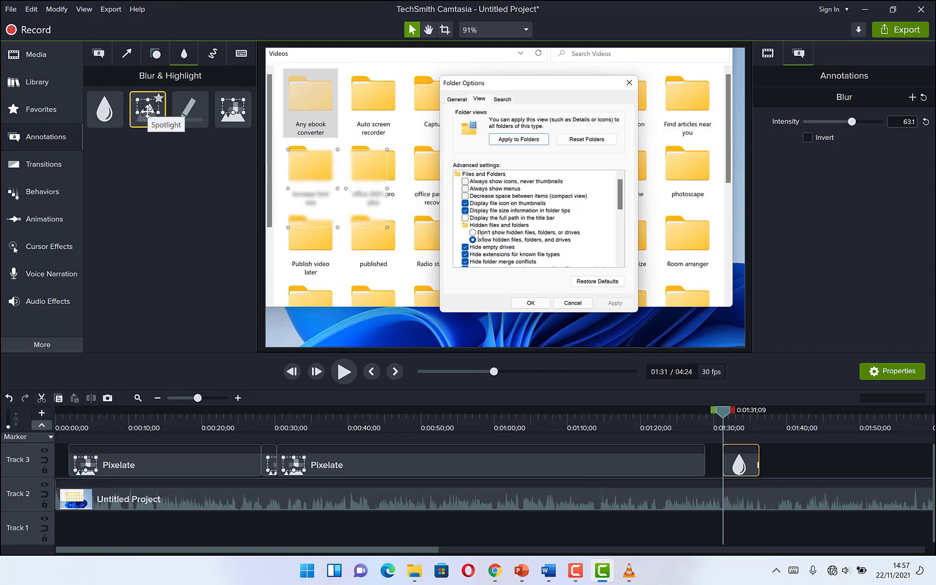
Add a Spotlight annotation and move its highlight over the Apply to Folders and Reset Folders buttons.
left_click_drag(147, 112, 510, 195)
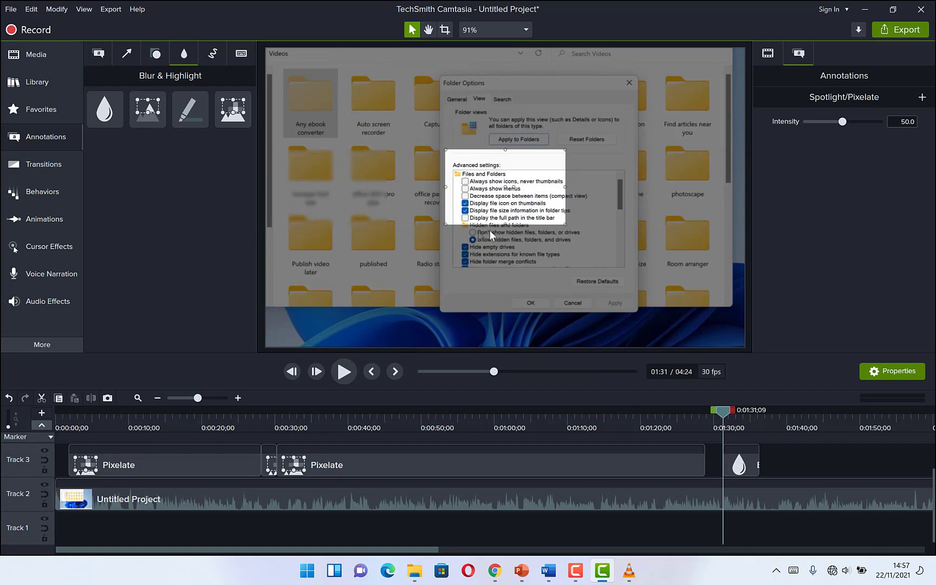
left_click_drag(505, 150, 569, 147)
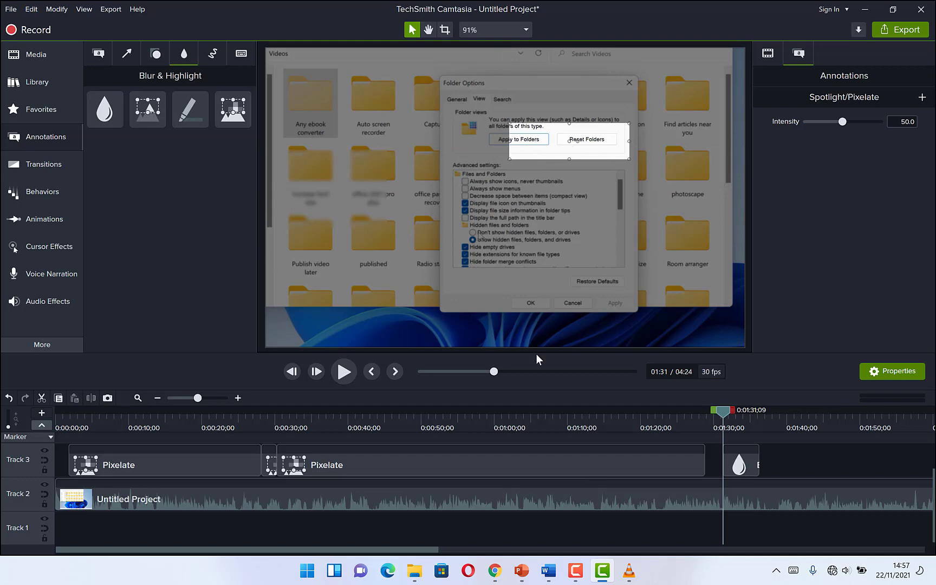
Inspect the Blur and Spotlight clips at the playhead on the timeline by selecting each in turn.
scroll(742, 454, "up", 1)
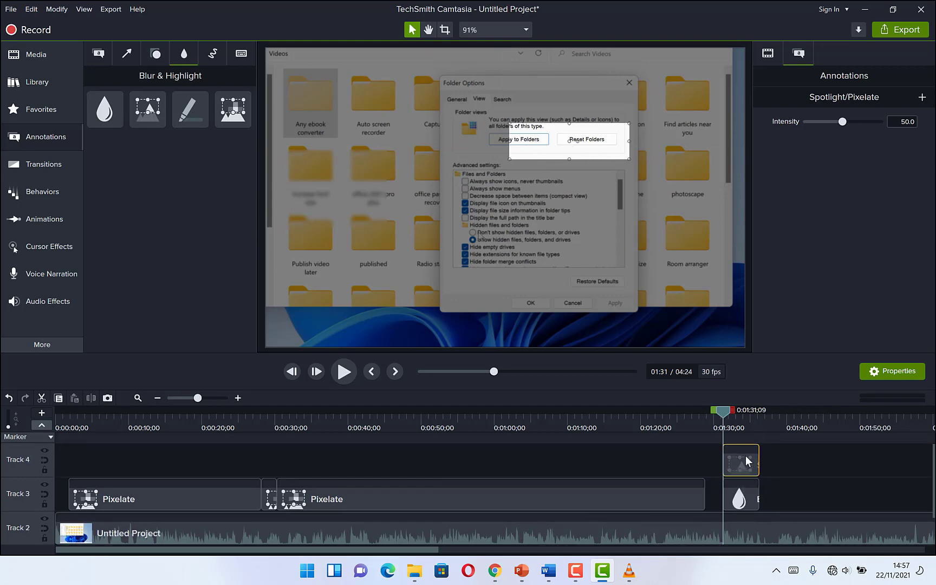
left_click(737, 494)
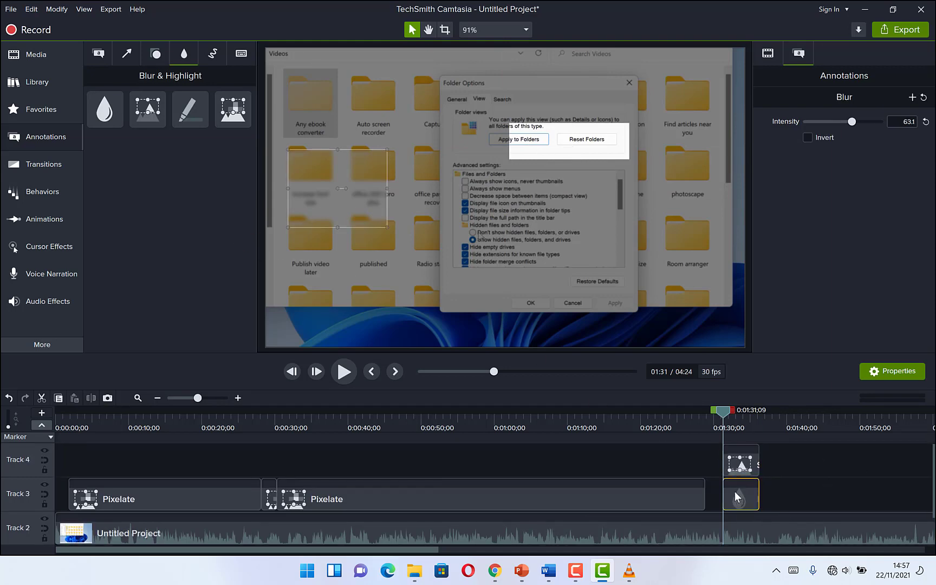
left_click(736, 466)
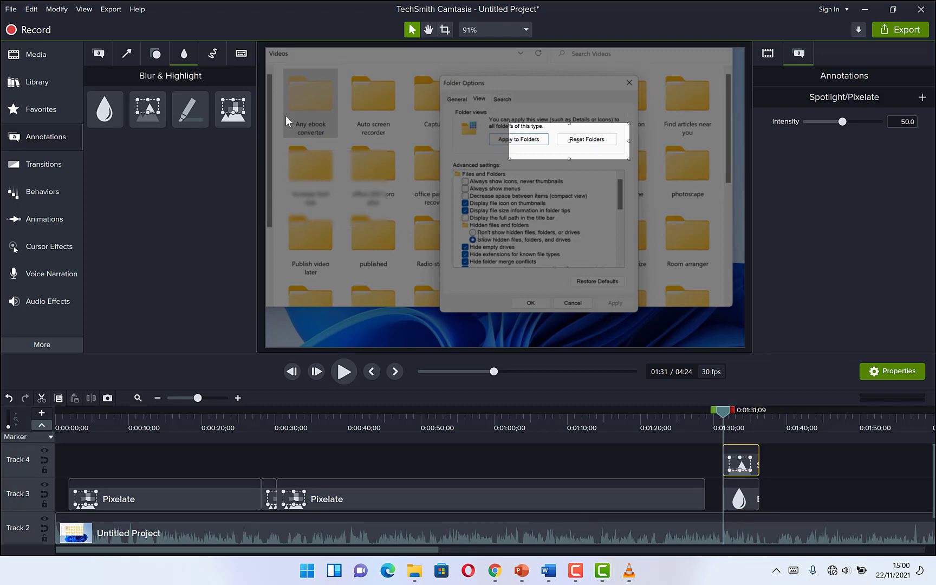